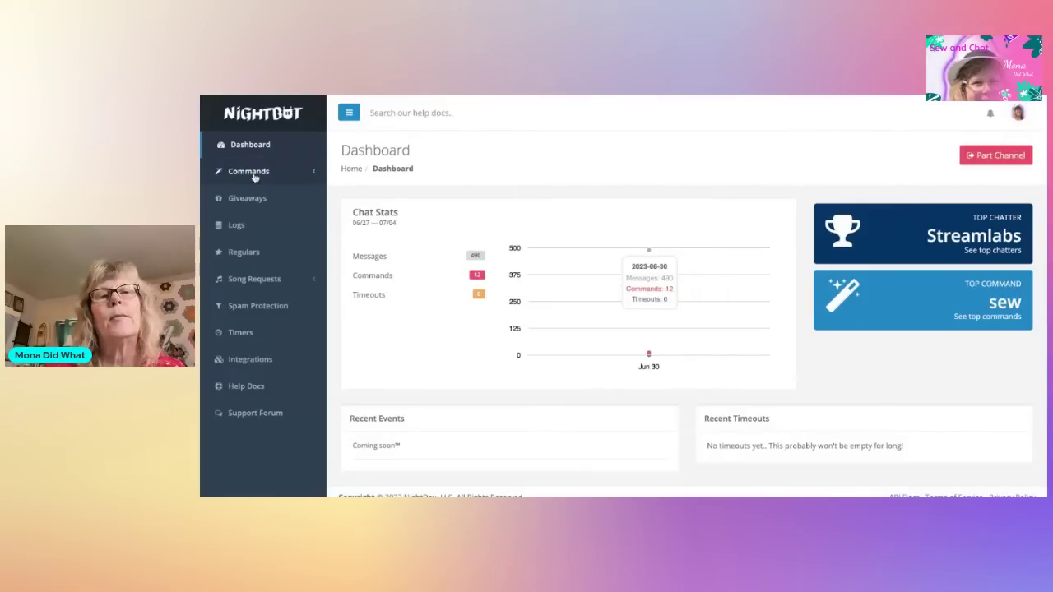
Start a new custom channel command and name it "Quilt".
{"action": "left_click", "coordinate": [254, 177]}
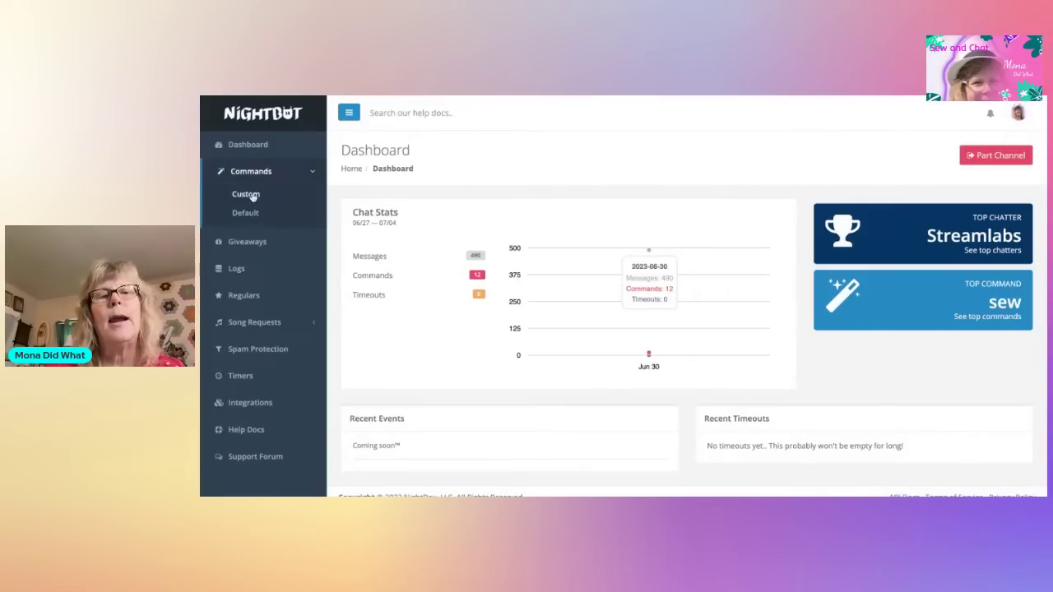
{"action": "left_click", "coordinate": [253, 196]}
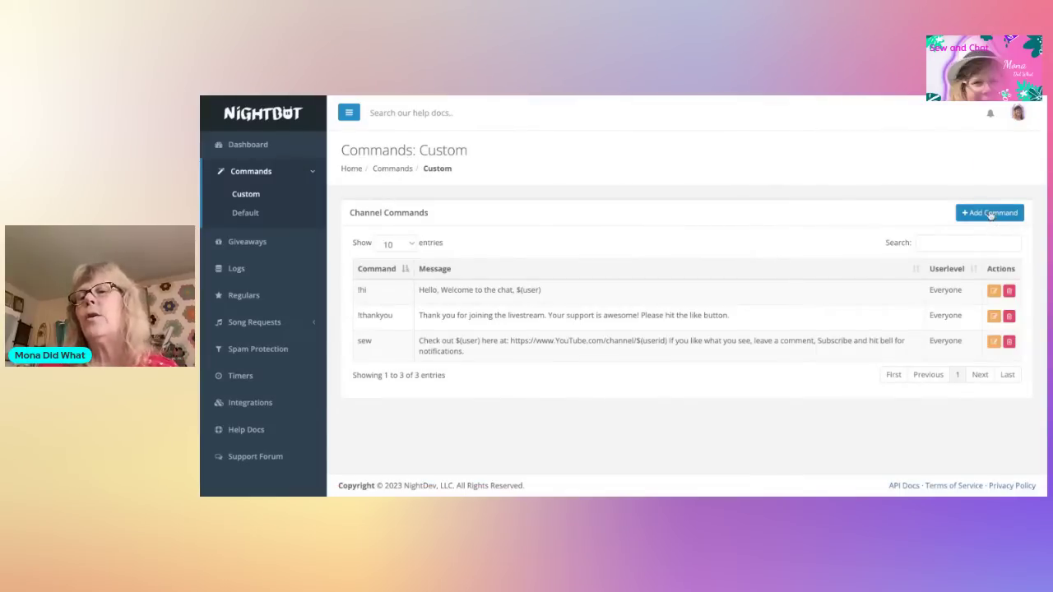
{"action": "left_click", "coordinate": [990, 213]}
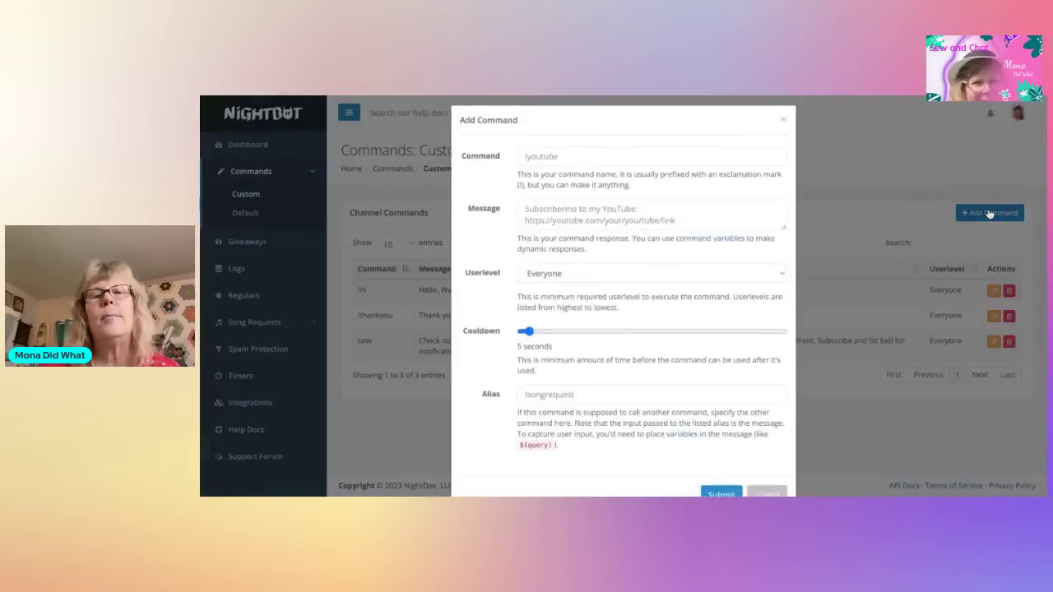
{"action": "left_click", "coordinate": [567, 167]}
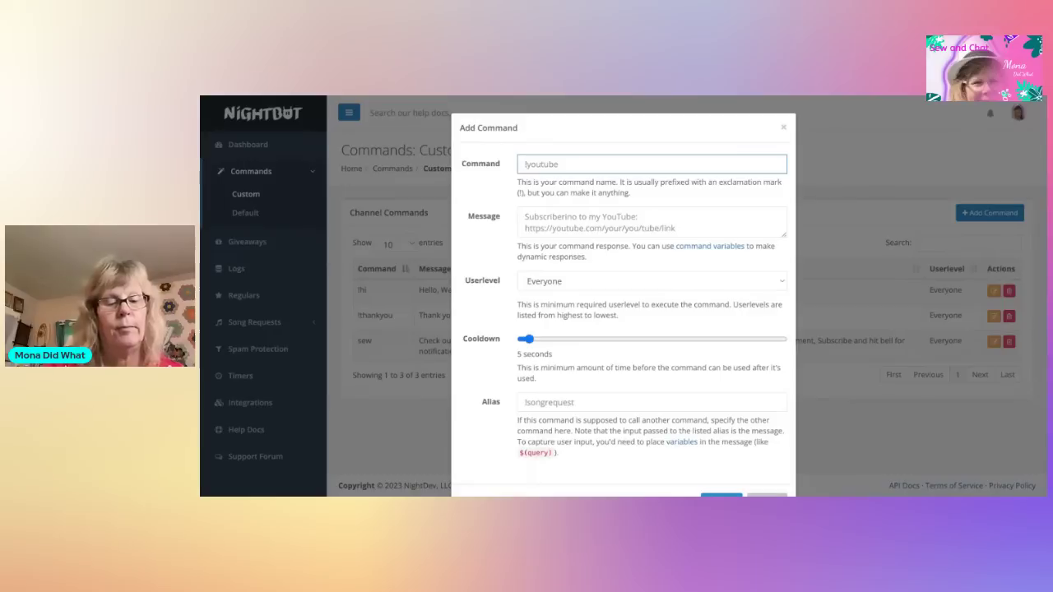
{"action": "type", "text": "Q"}
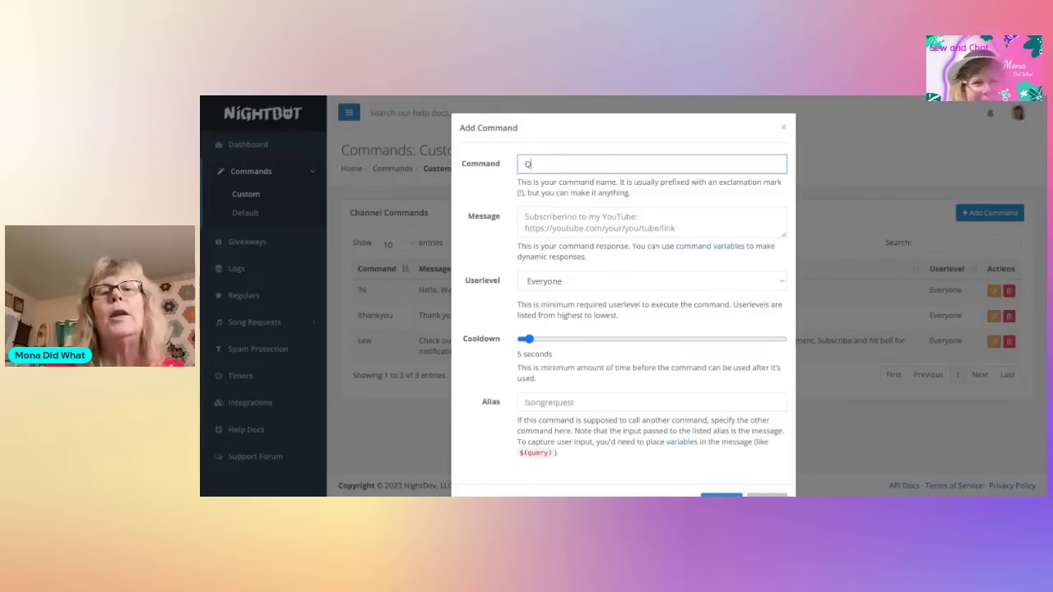
{"action": "type", "text": "uilt"}
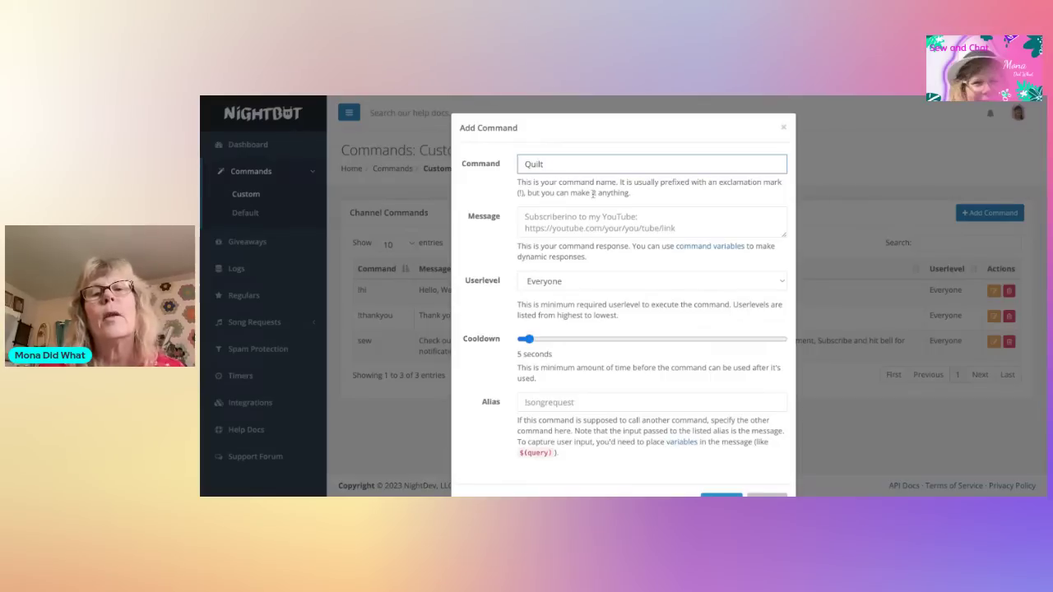
{"action": "left_click", "coordinate": [567, 216]}
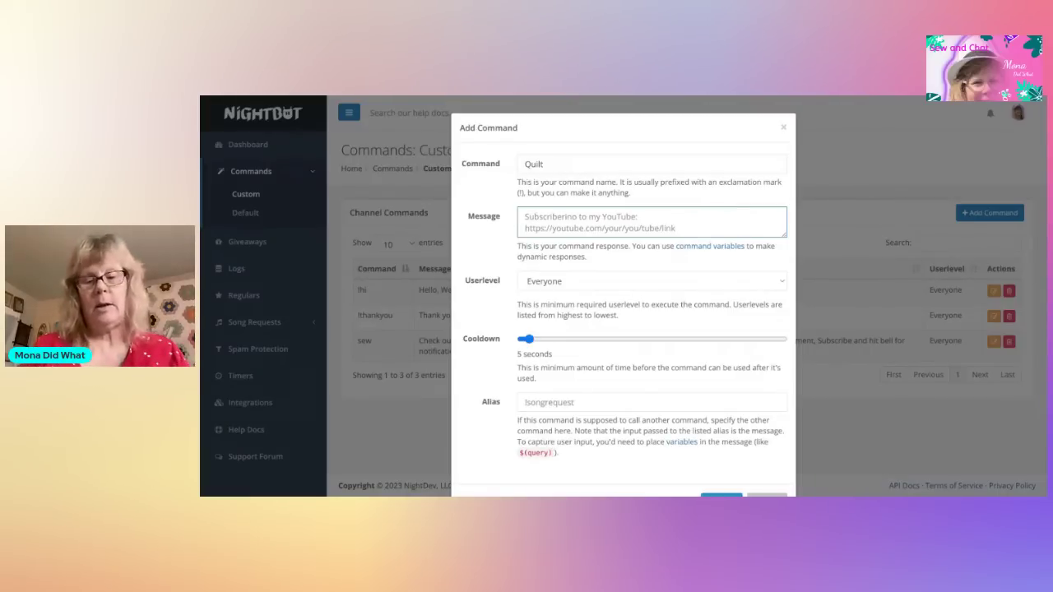
{"action": "type", "text": "Check out"}
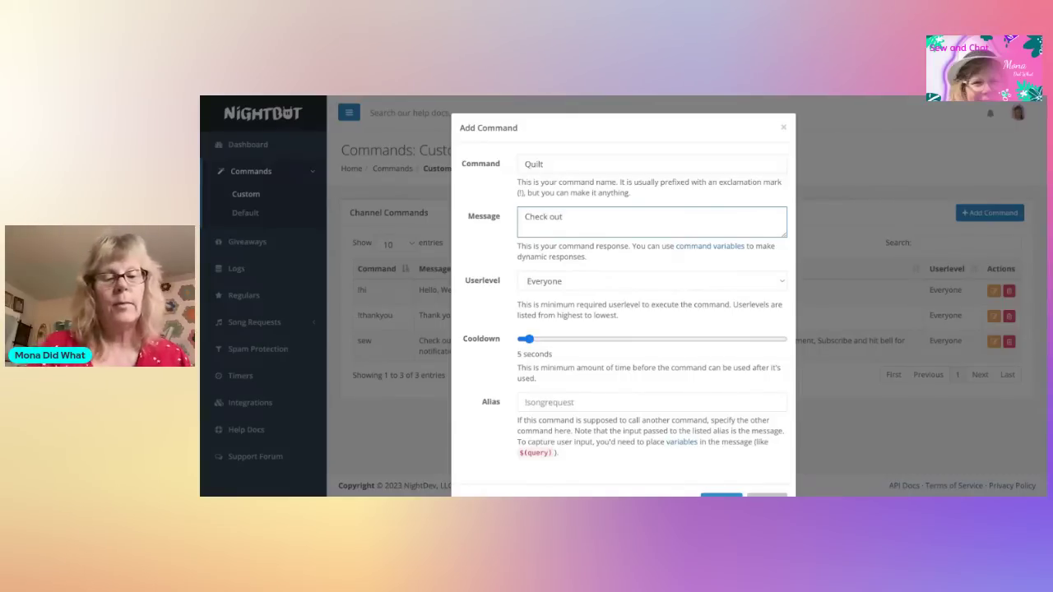
{"action": "type", "text": " $"}
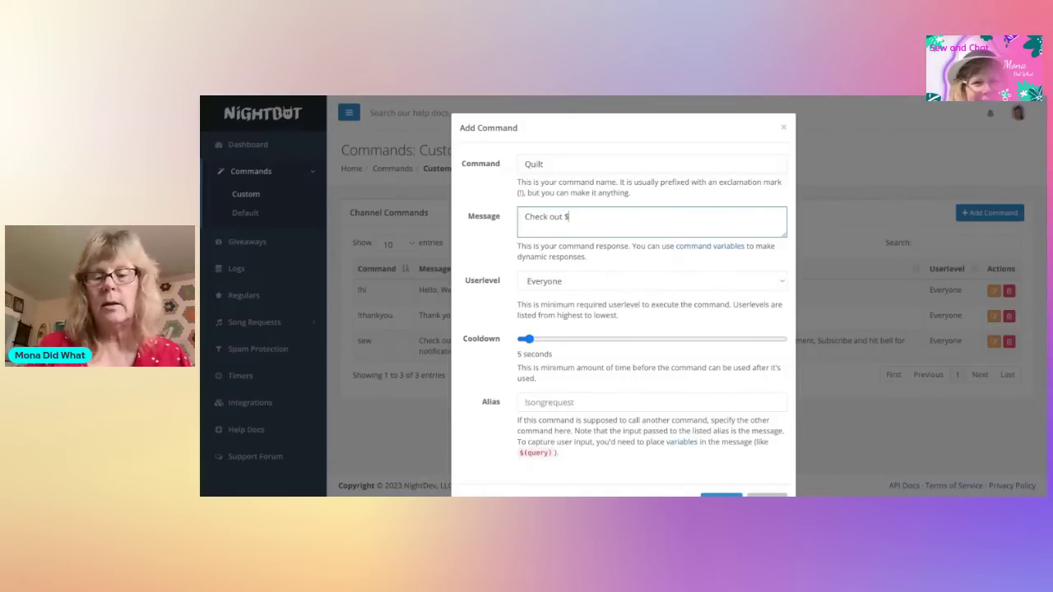
{"action": "type", "text": "(user"}
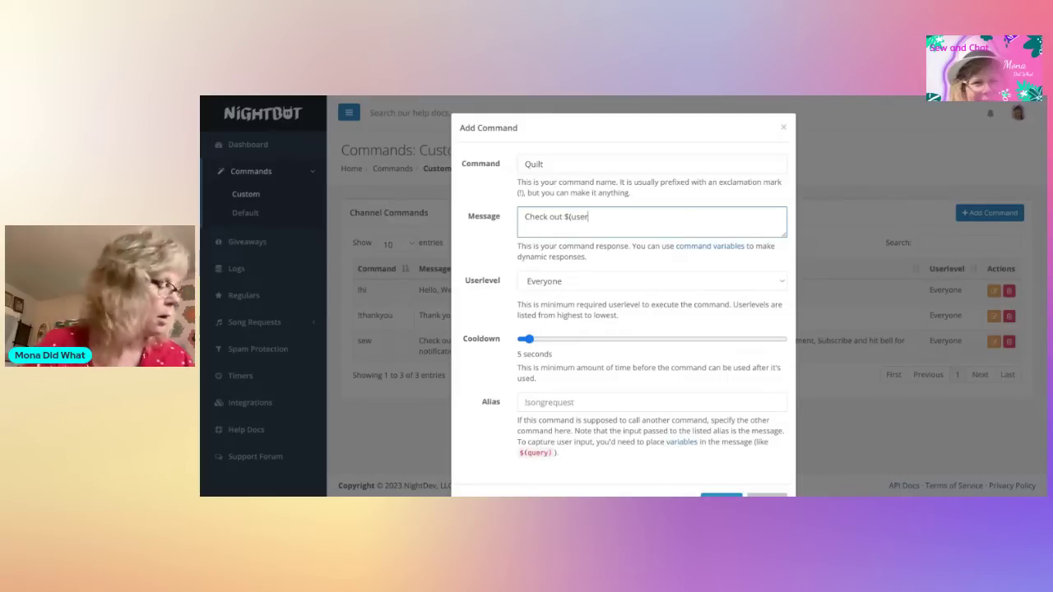
{"action": "type", "text": ")"}
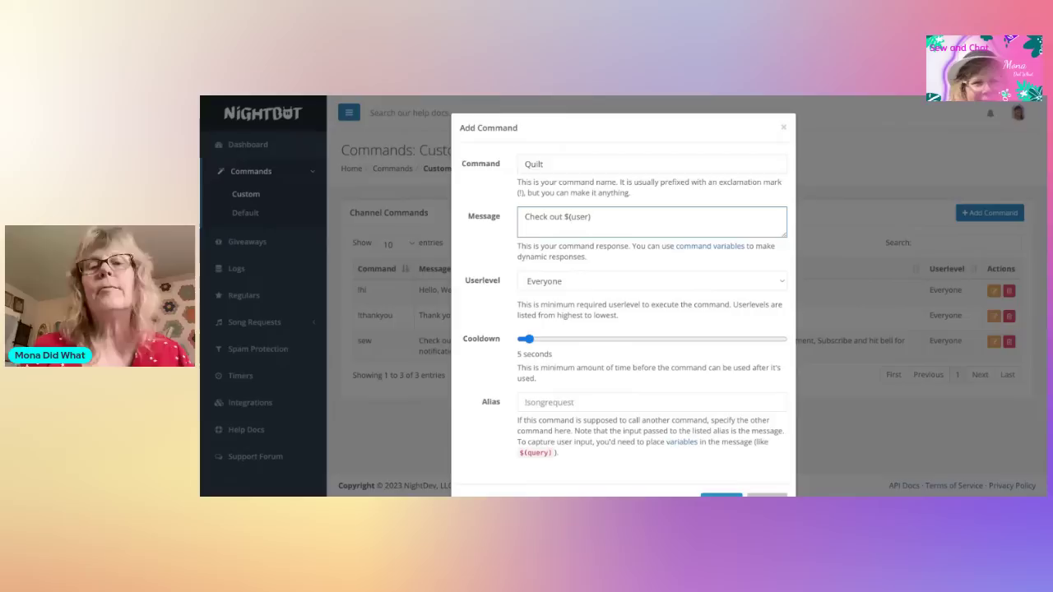
{"action": "type", "text": " here at"}
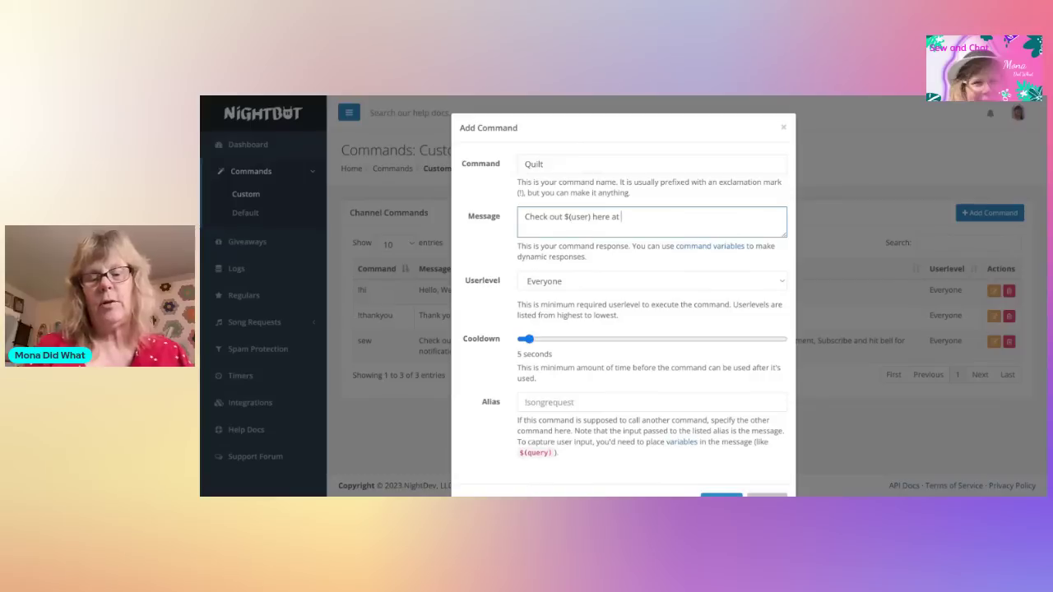
{"action": "type", "text": " https"}
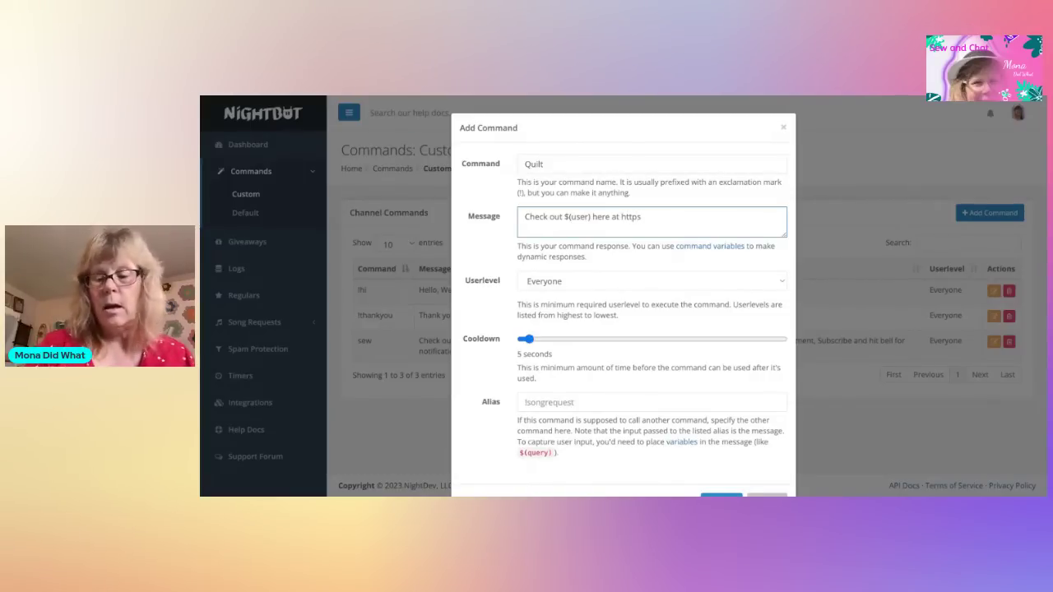
{"action": "type", "text": ":/"}
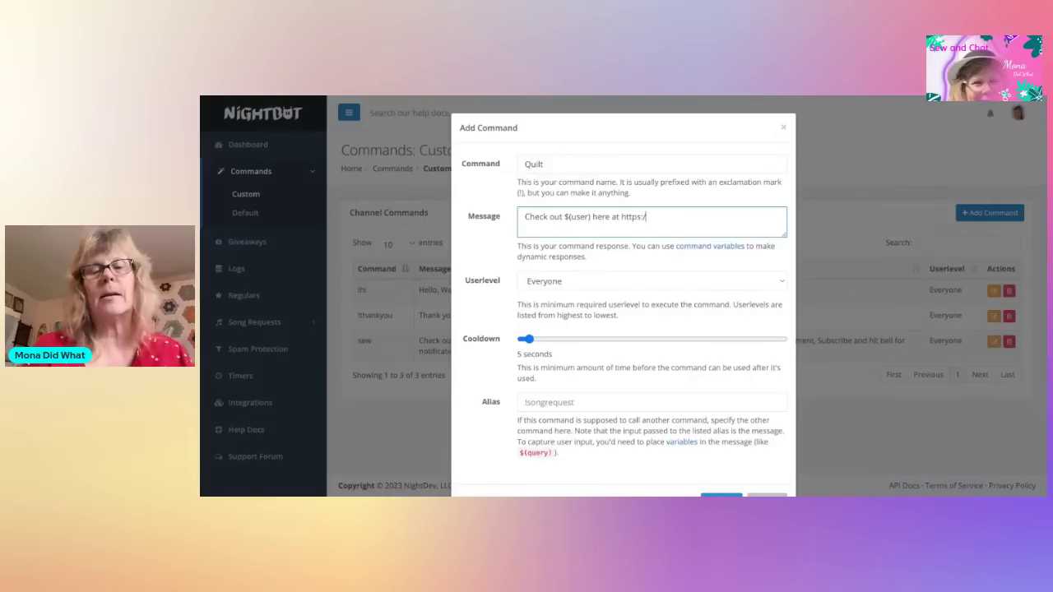
{"action": "type", "text": "/"}
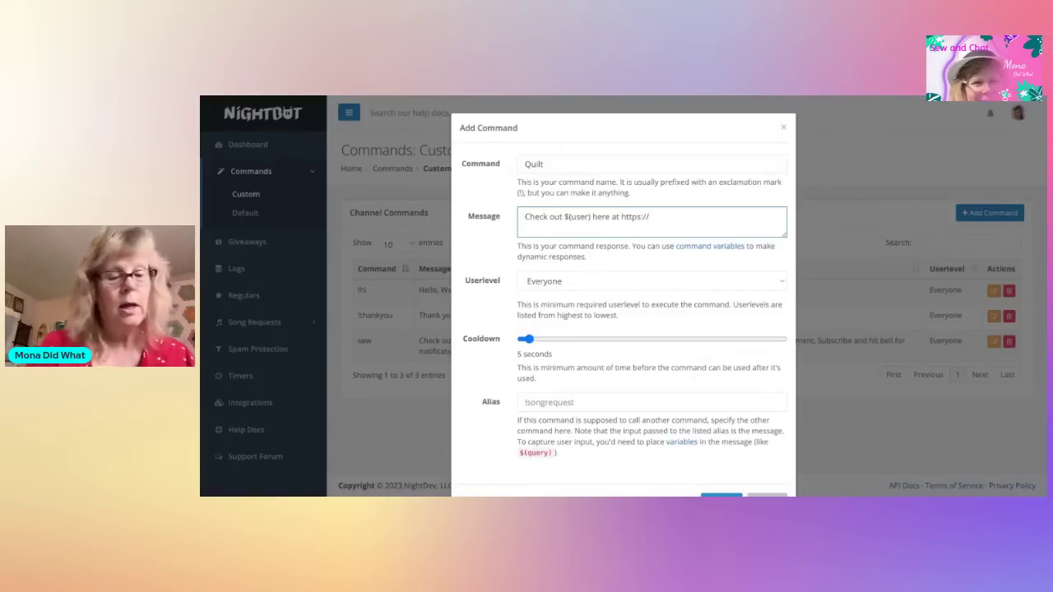
{"action": "type", "text": "www"}
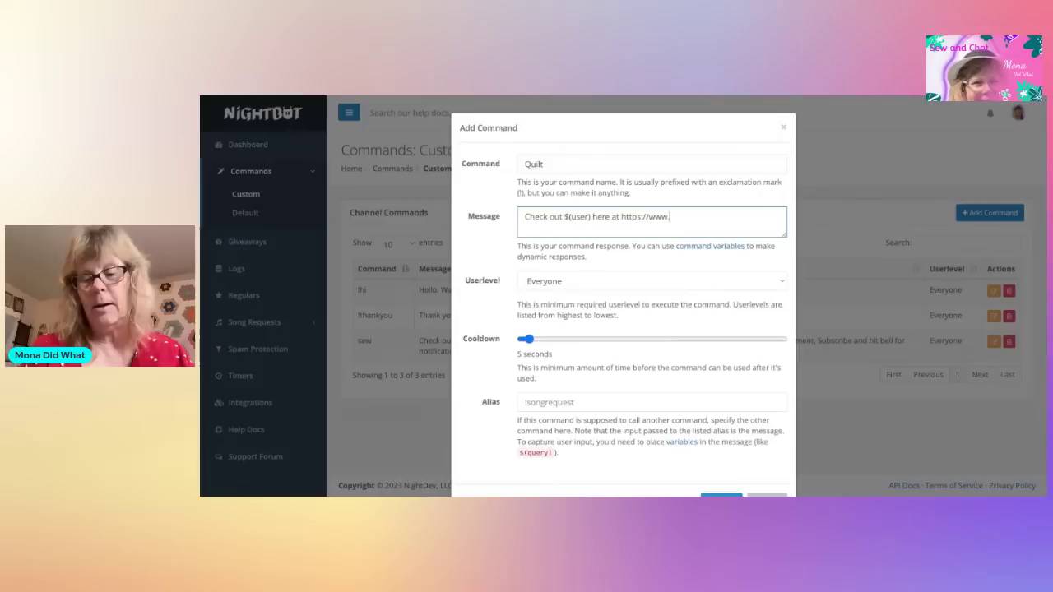
{"action": "type", "text": ".yhouto"}
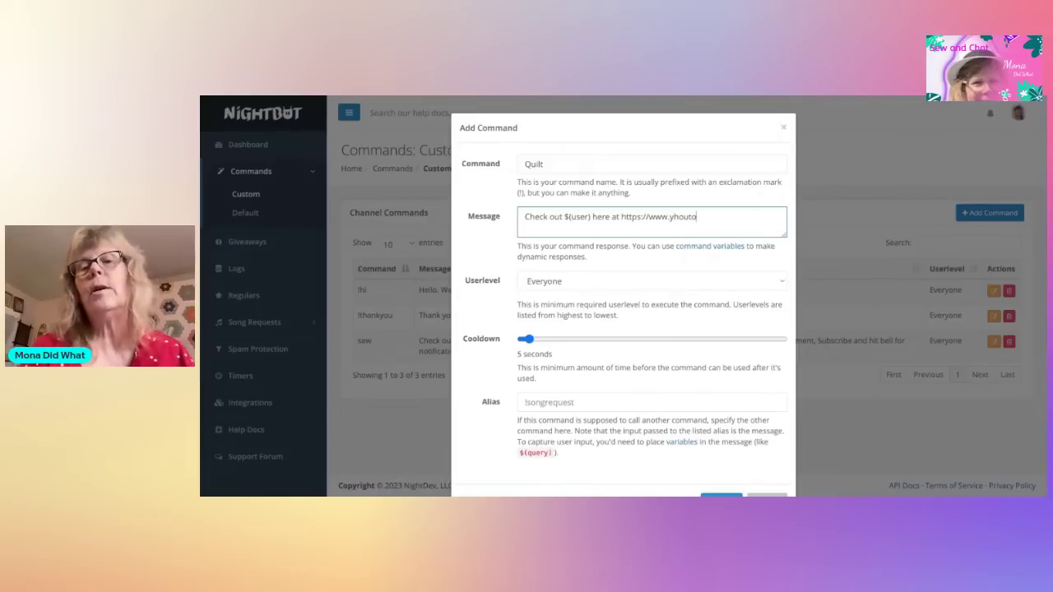
{"action": "key", "text": "BackSpace"}
{"action": "key", "text": "BackSpace"}
{"action": "key", "text": "BackSpace"}
{"action": "key", "text": "BackSpace"}
{"action": "key", "text": "BackSpace"}
{"action": "key", "text": "BackSpace"}
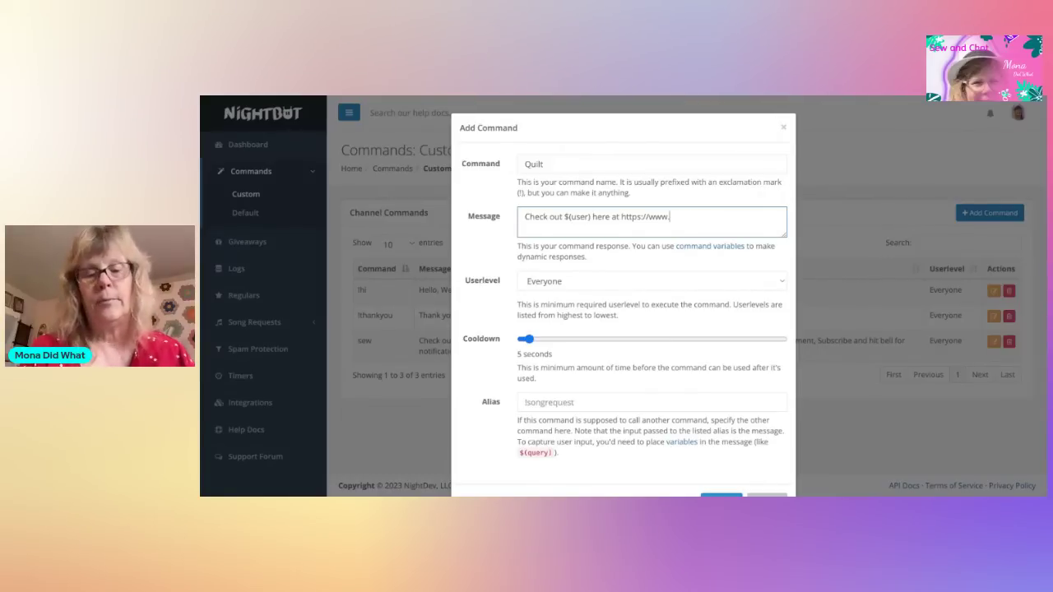
Continue the link in the command's message with "youtube.com/channel/".
{"action": "type", "text": "youtub"}
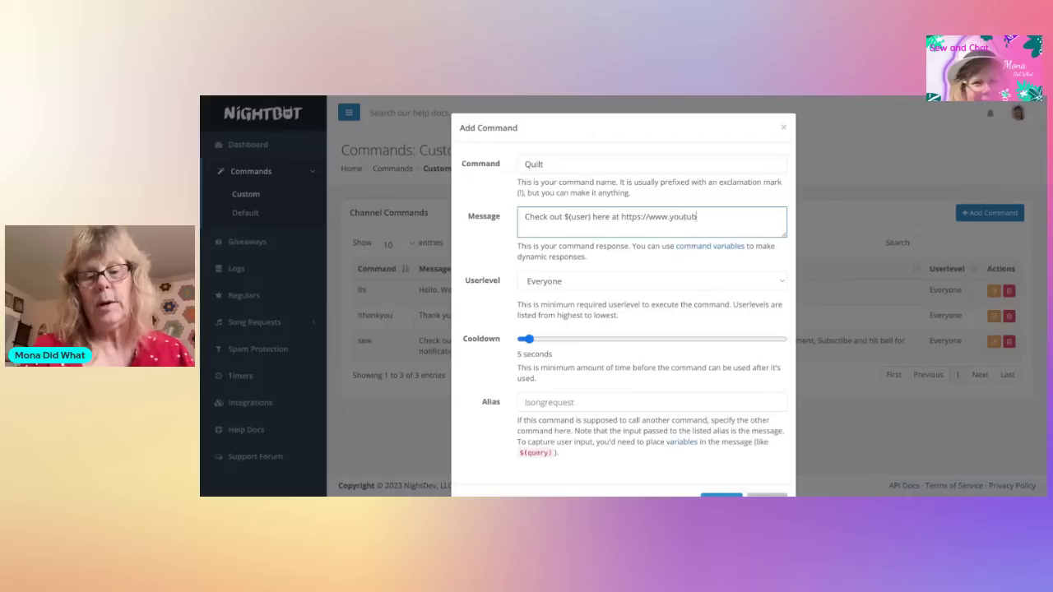
{"action": "type", "text": "e.com"}
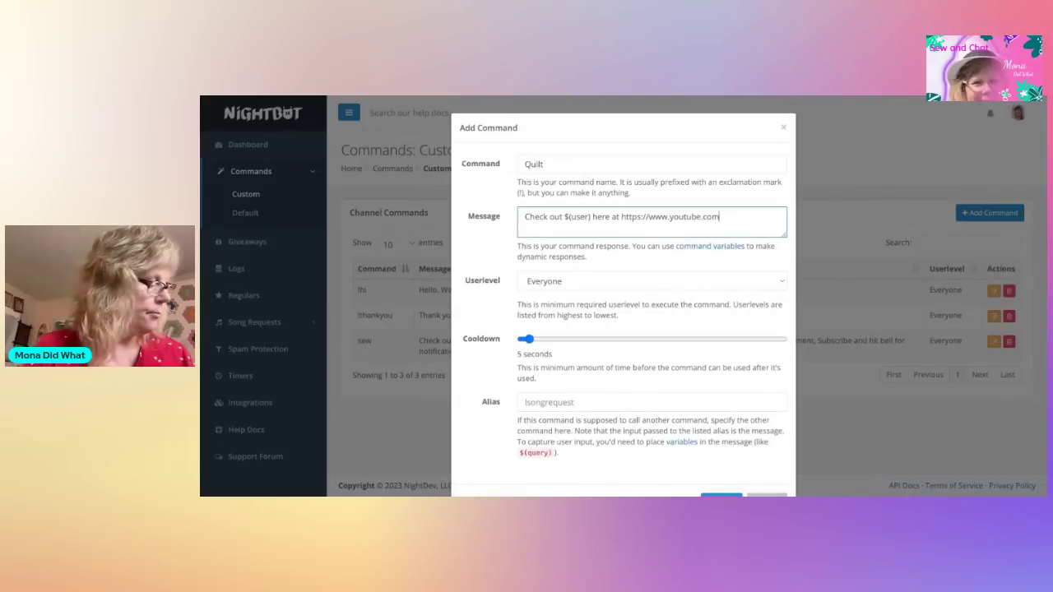
{"action": "type", "text": "/"}
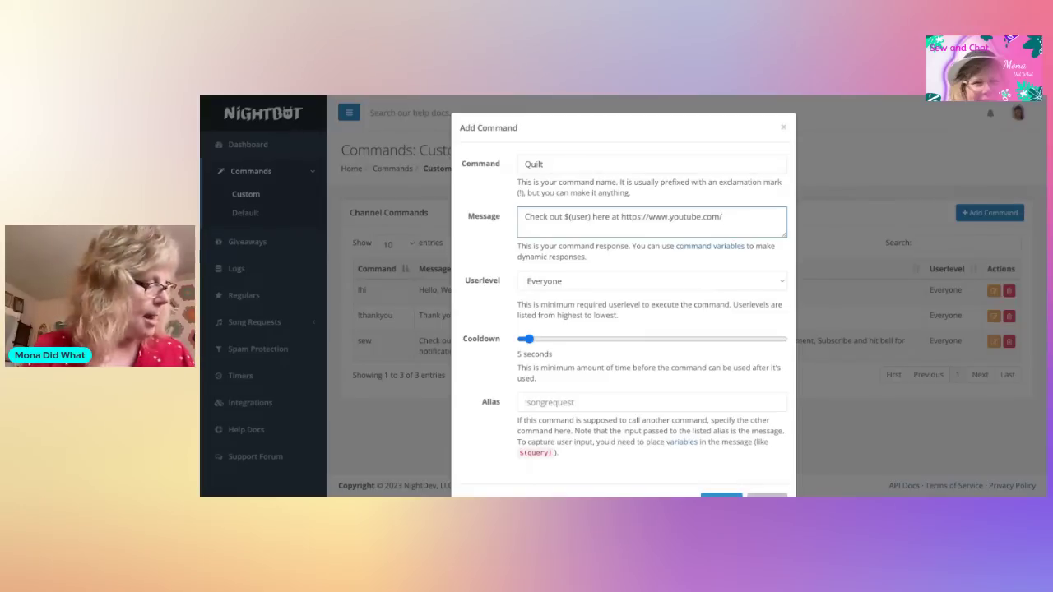
{"action": "type", "text": "chann"}
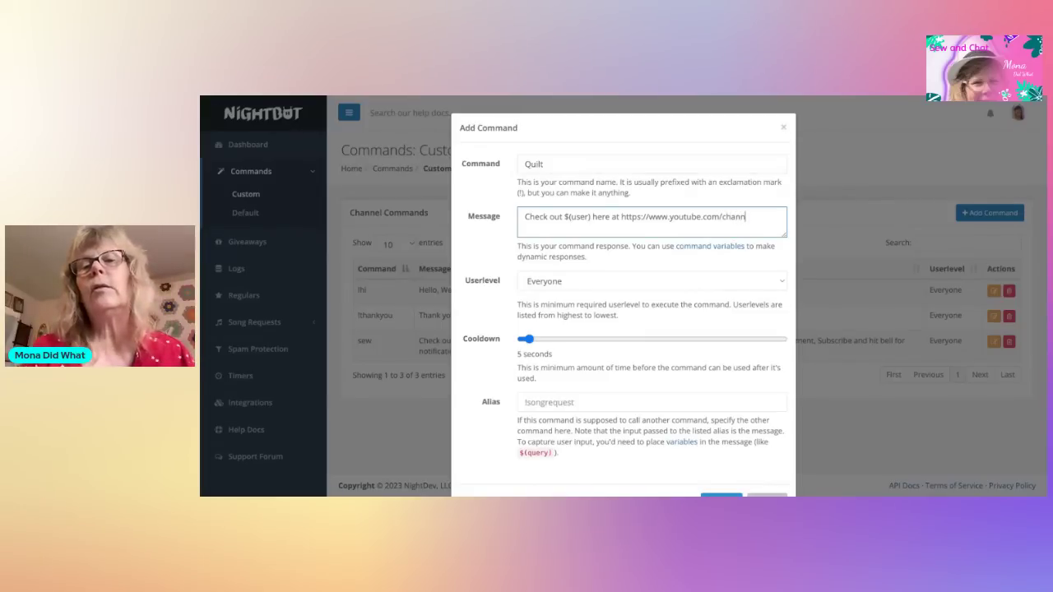
{"action": "type", "text": "el"}
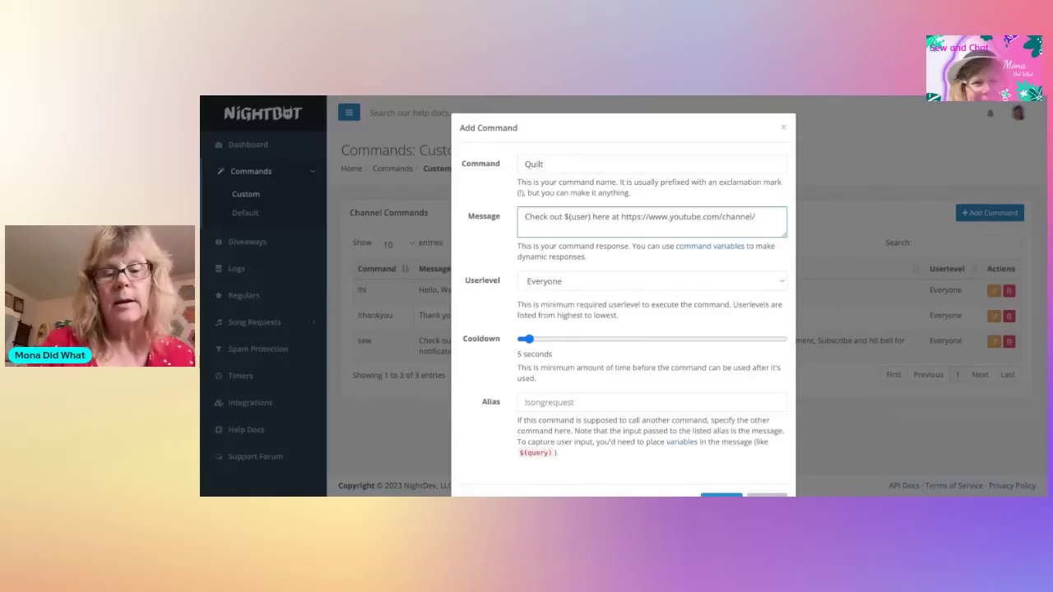
{"action": "type", "text": "/$"}
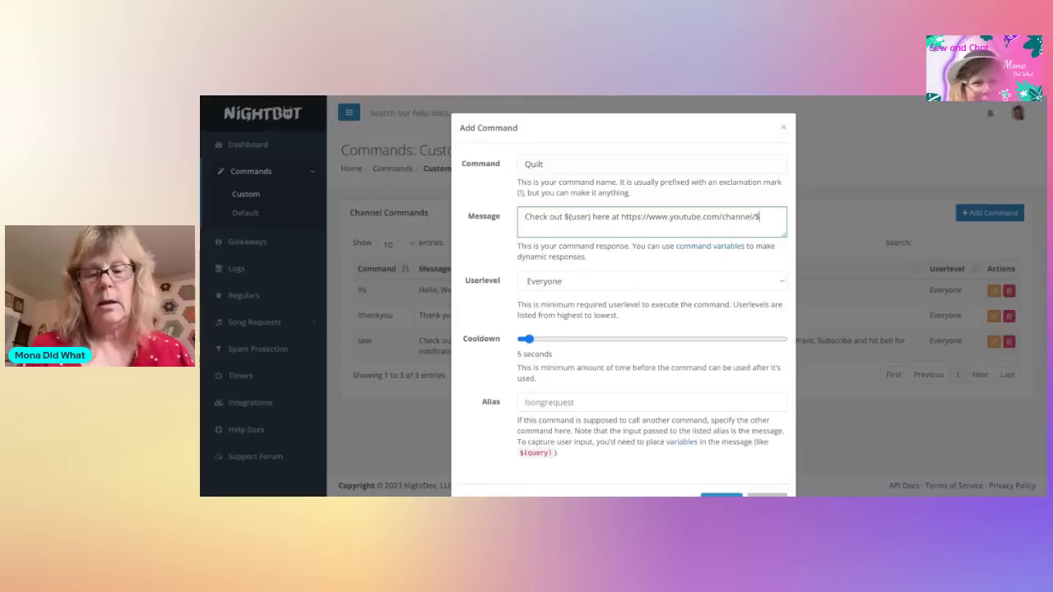
{"action": "type", "text": "user"}
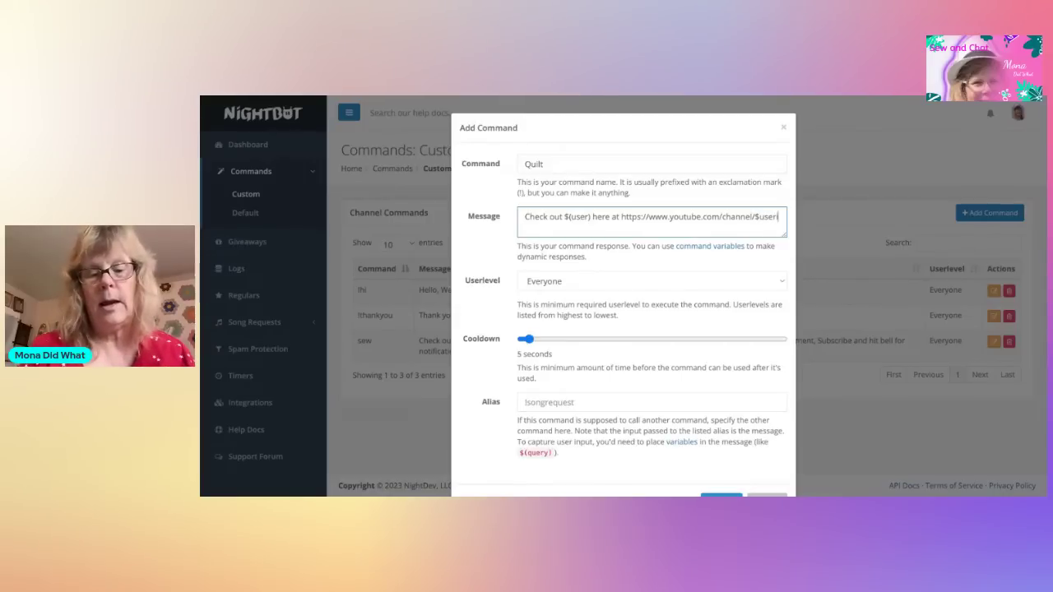
{"action": "type", "text": "id"}
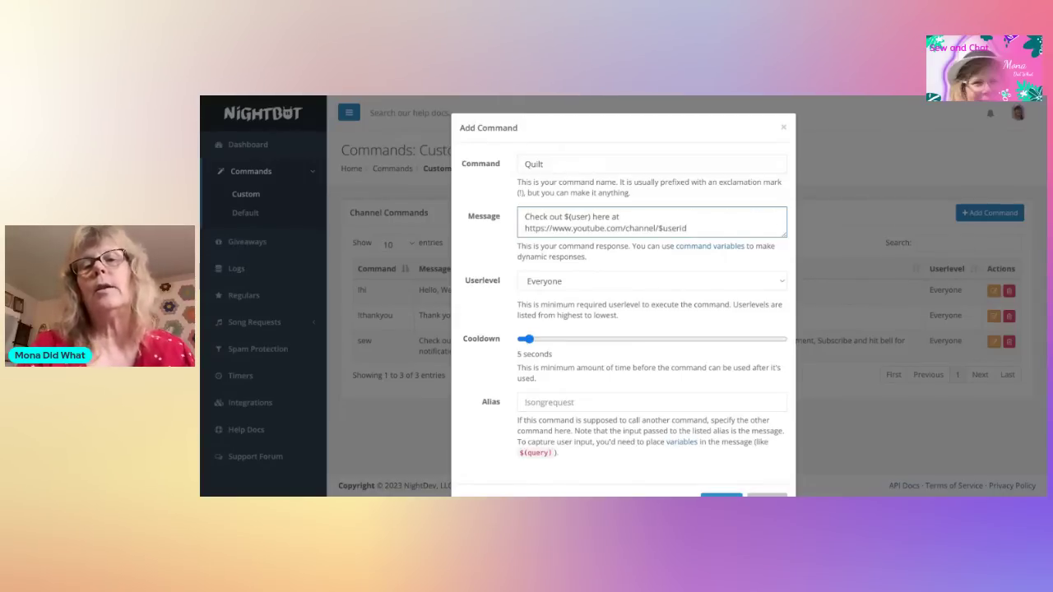
{"action": "key", "text": "BackSpace"}
{"action": "key", "text": "BackSpace"}
{"action": "key", "text": "BackSpace"}
{"action": "key", "text": "BackSpace"}
{"action": "key", "text": "BackSpace"}
{"action": "key", "text": "BackSpace"}
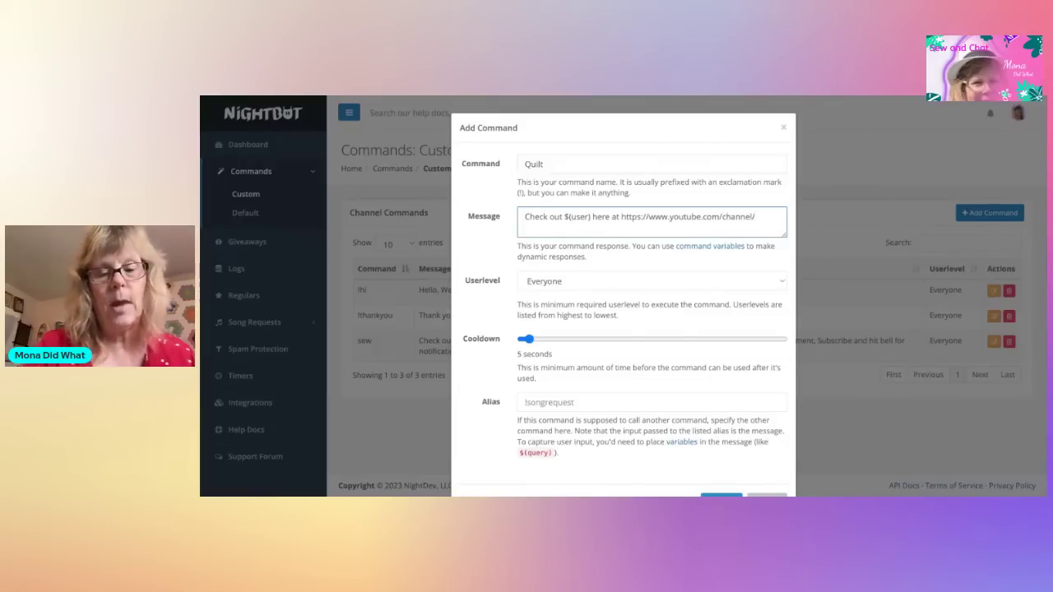
Complete the message's channel link with the variable "$(userid)" and submit the new command.
{"action": "type", "text": "$"}
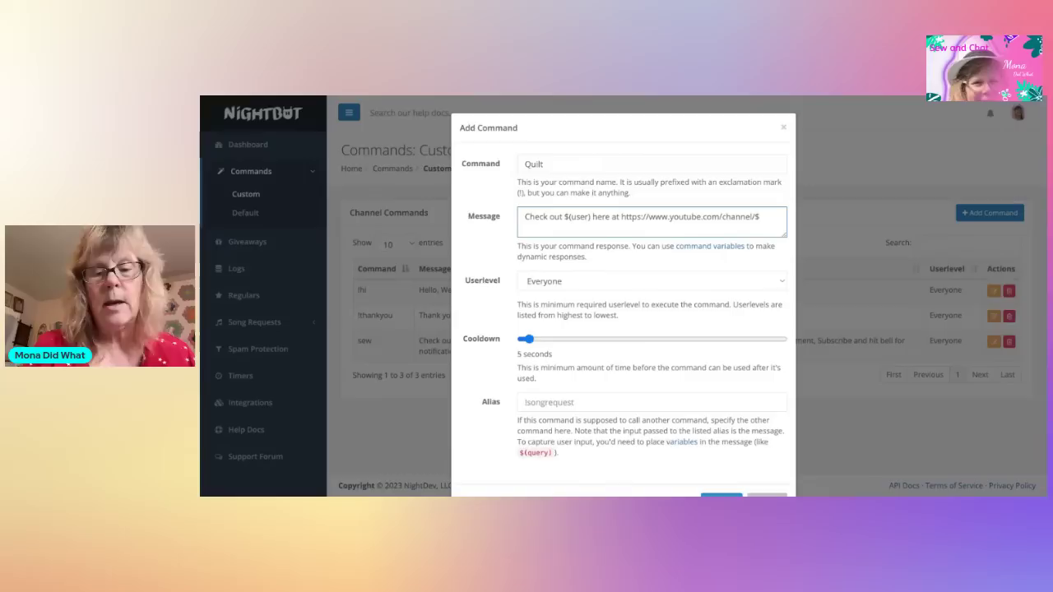
{"action": "type", "text": "(userid"}
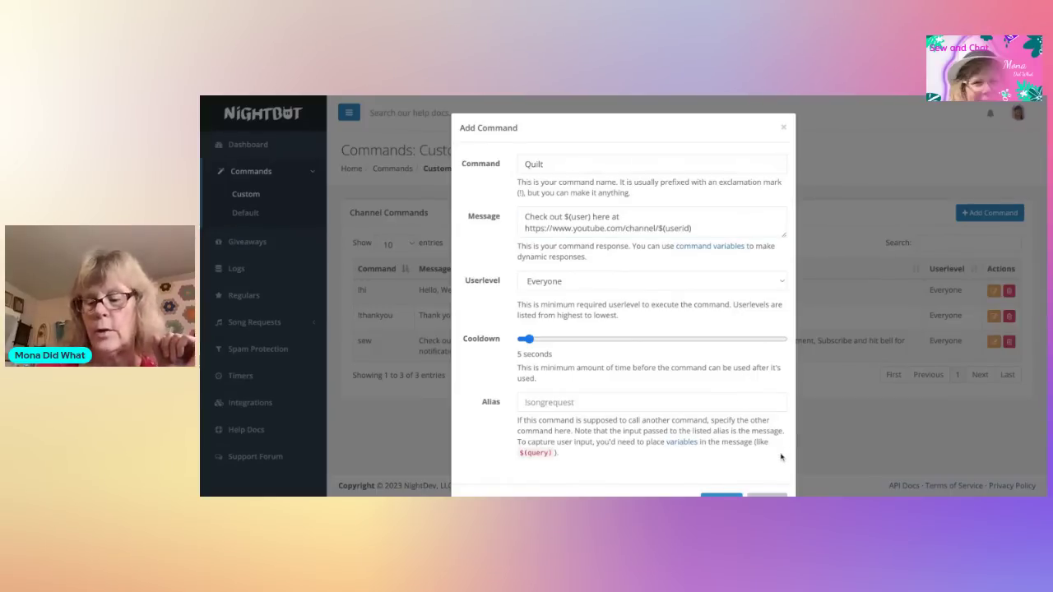
{"action": "scroll", "coordinate": [782, 457], "scroll_direction": "down", "scroll_amount": 1}
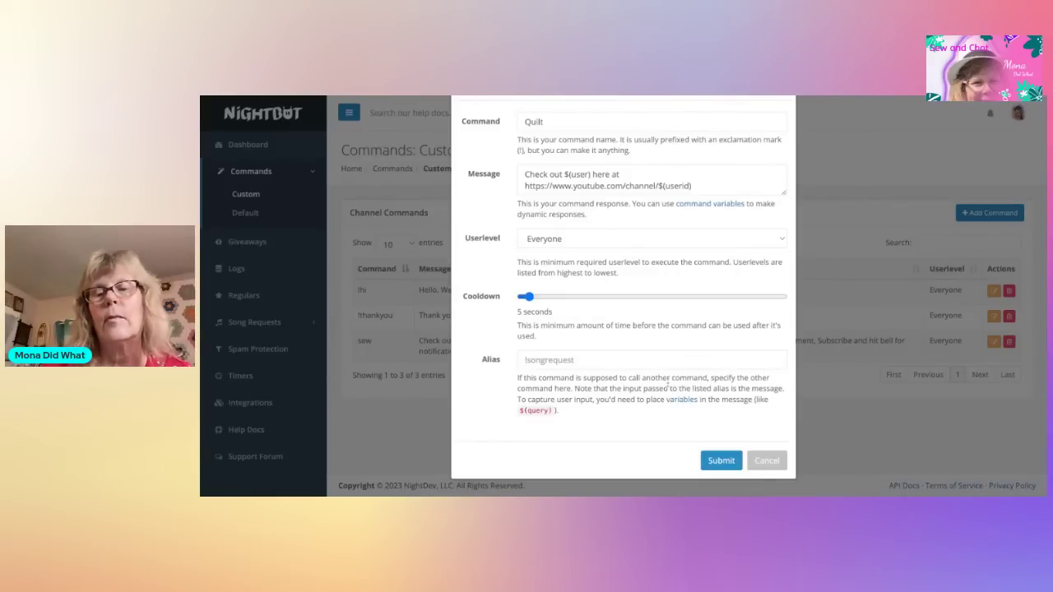
{"action": "left_click", "coordinate": [718, 461]}
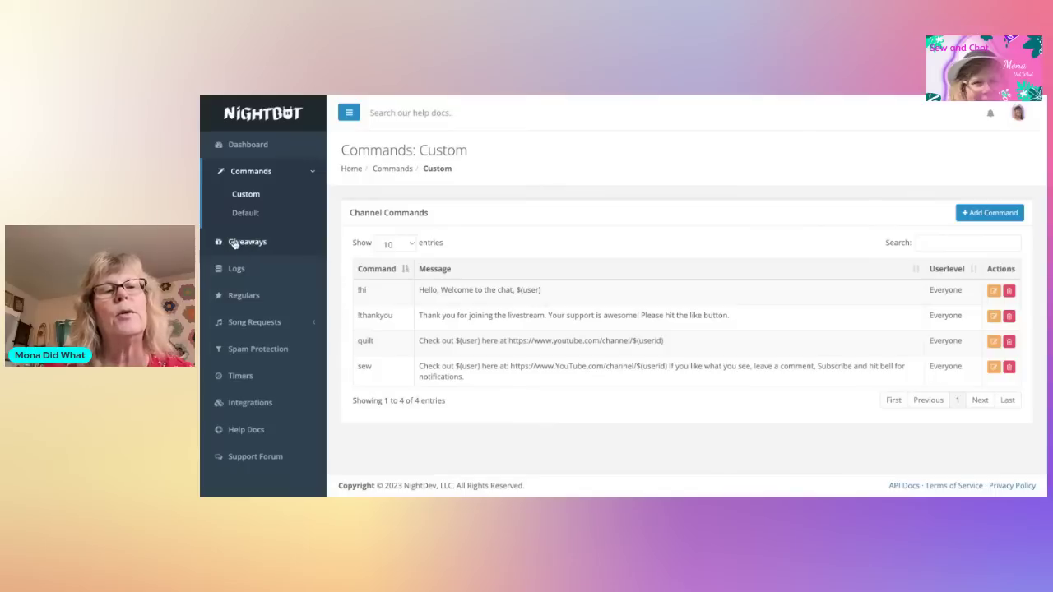
Look over the Spam Protection filters and the Timers page, and return to the Dashboard.
{"action": "left_click", "coordinate": [235, 244]}
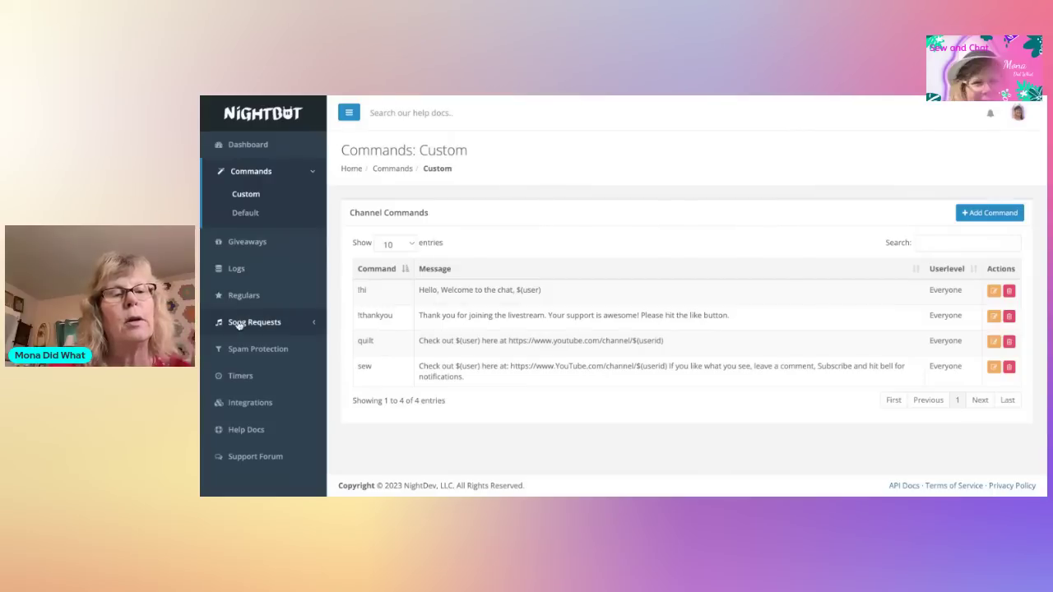
{"action": "left_click", "coordinate": [243, 349]}
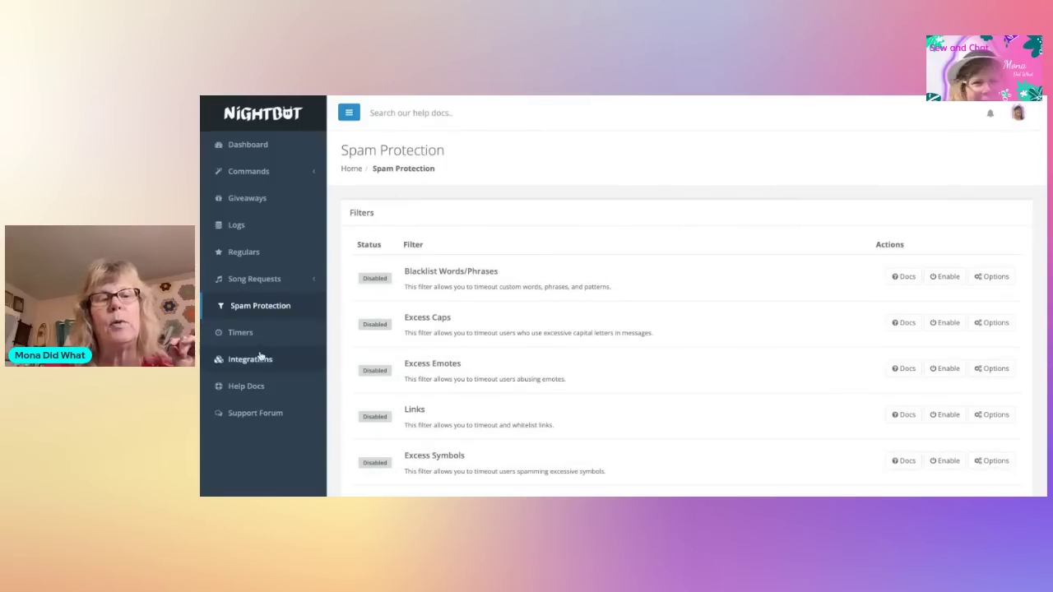
{"action": "left_click", "coordinate": [241, 333]}
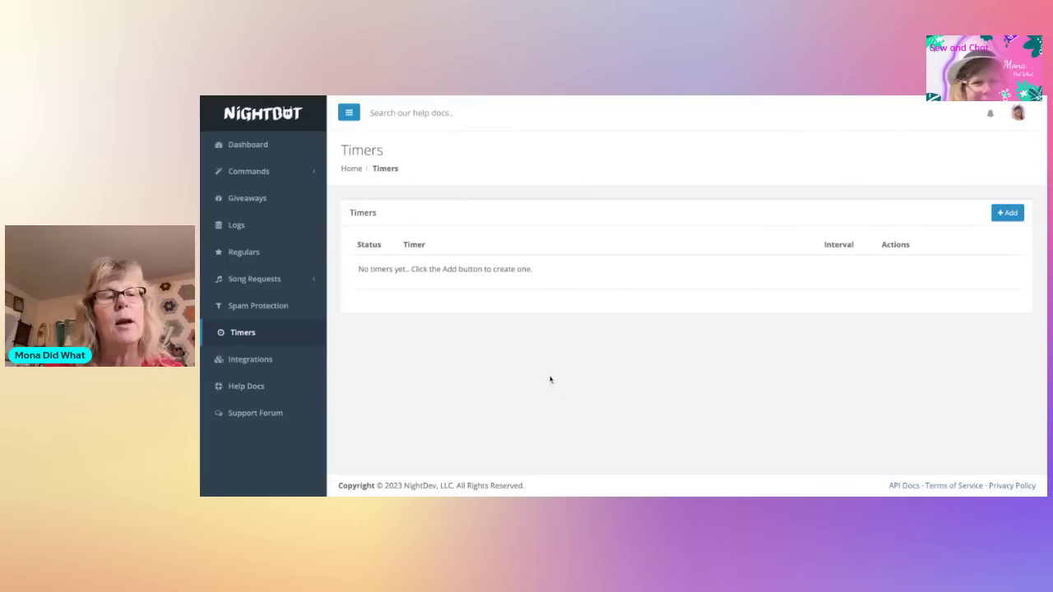
{"action": "left_click", "coordinate": [260, 151]}
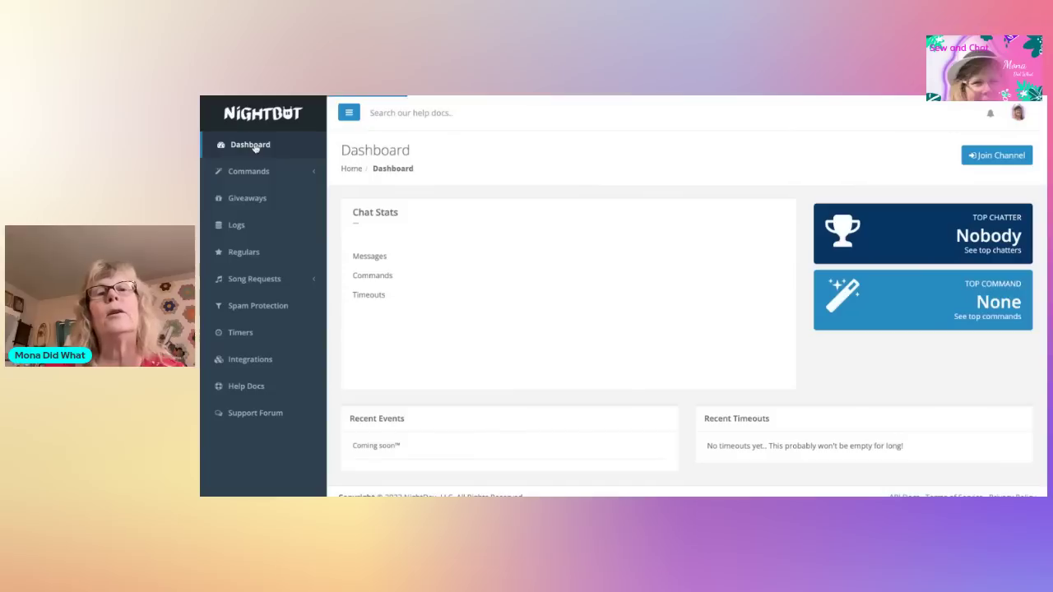